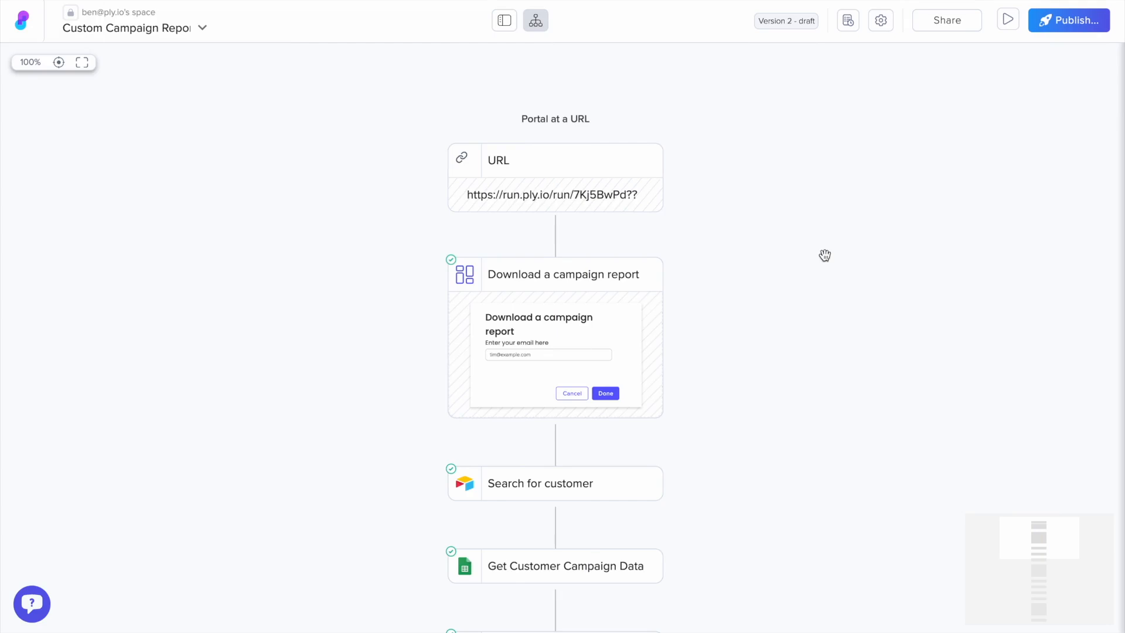
Review the "Download a campaign report" interface step and close its preview
{"action": "left_click", "coordinate": [591, 321]}
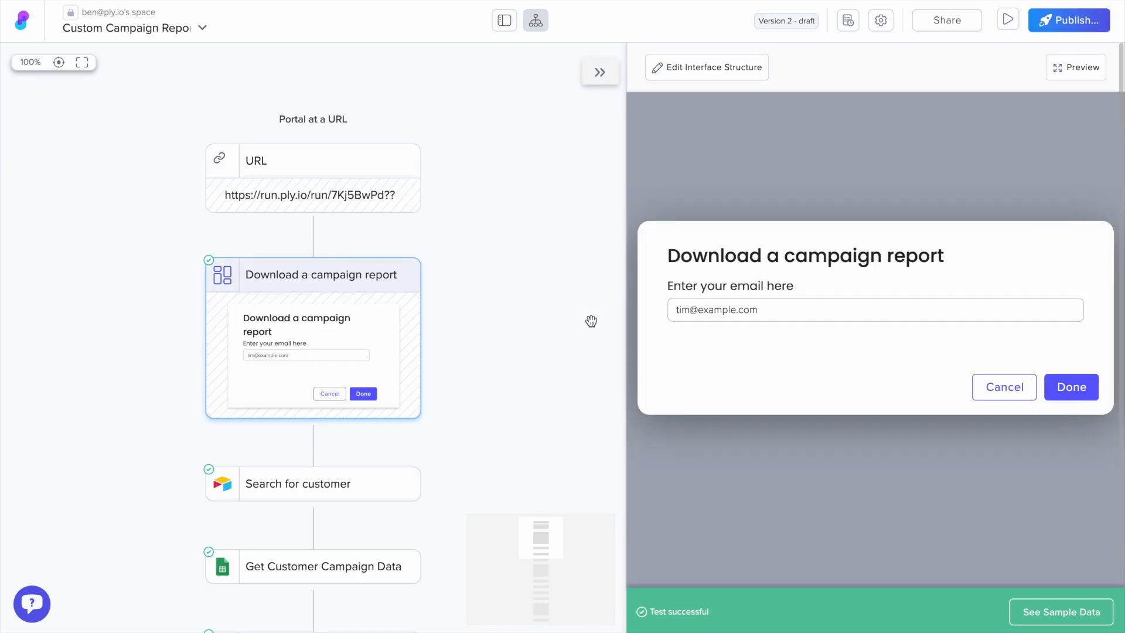
{"action": "left_click_drag", "start_coordinate": [758, 319], "coordinate": [684, 311]}
{"action": "left_click", "coordinate": [601, 83]}
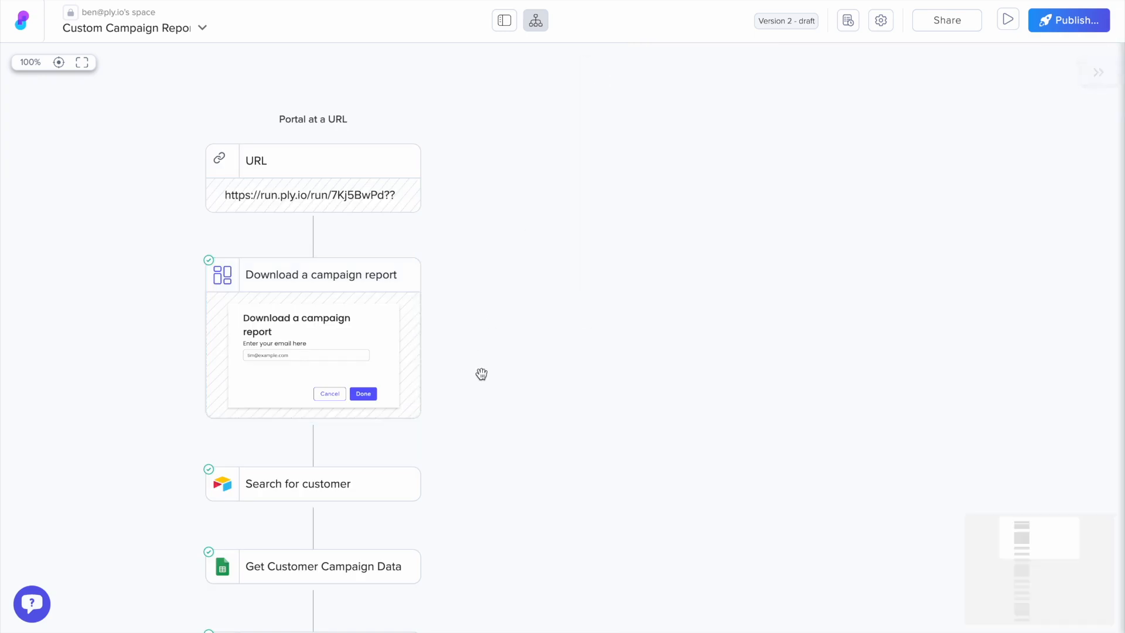
Check the campaign and export field choices in the "Download your campaign reports" interface, test it by creating a report, and close it
{"action": "left_click_drag", "start_coordinate": [481, 374], "coordinate": [504, 123]}
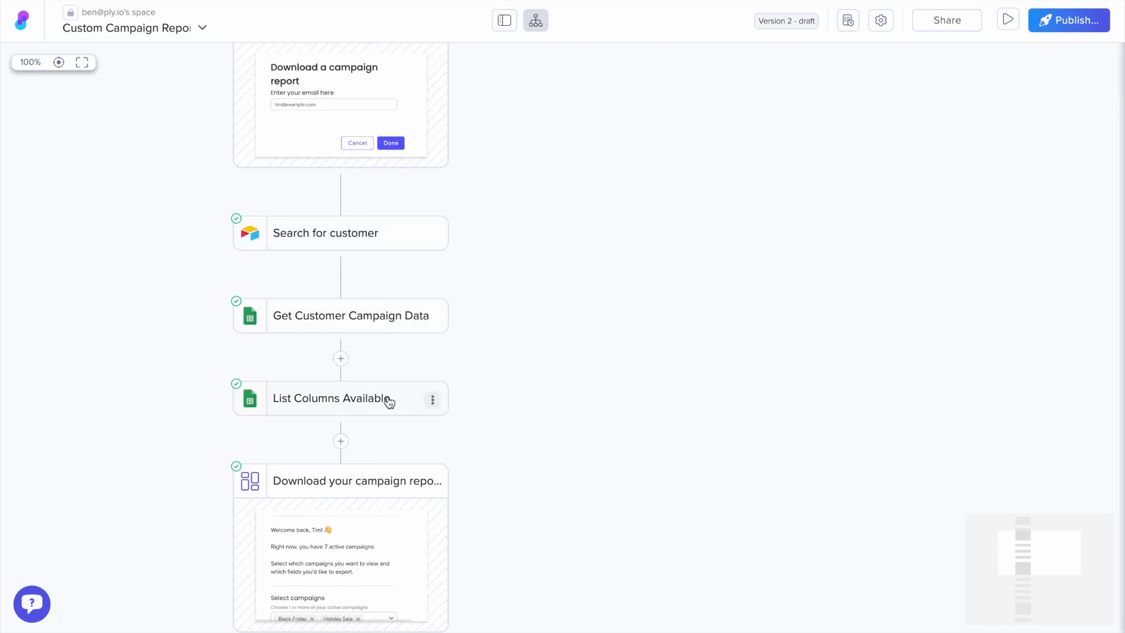
{"action": "left_click_drag", "start_coordinate": [539, 524], "coordinate": [582, 213]}
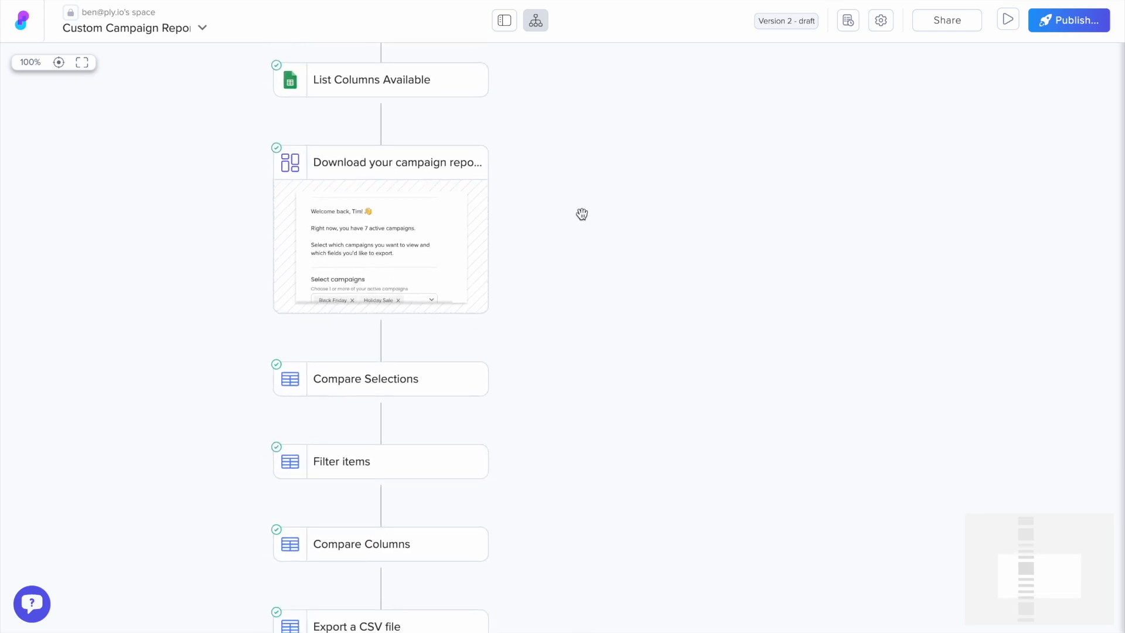
{"action": "left_click", "coordinate": [412, 252]}
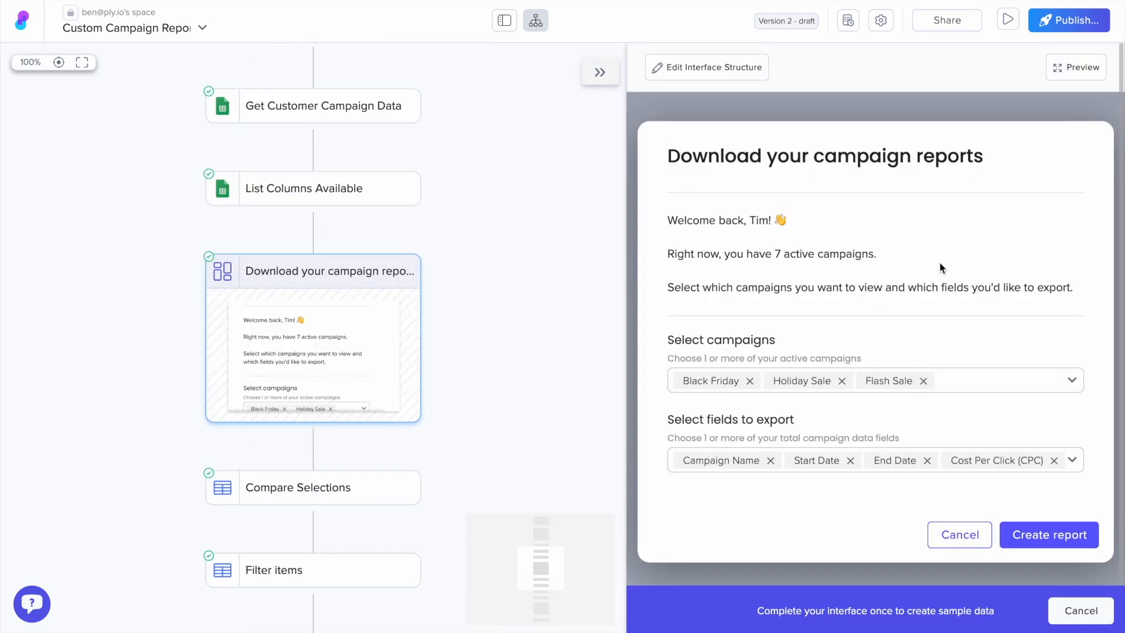
{"action": "left_click", "coordinate": [1071, 382]}
{"action": "left_click", "coordinate": [1071, 381]}
{"action": "left_click", "coordinate": [1071, 460]}
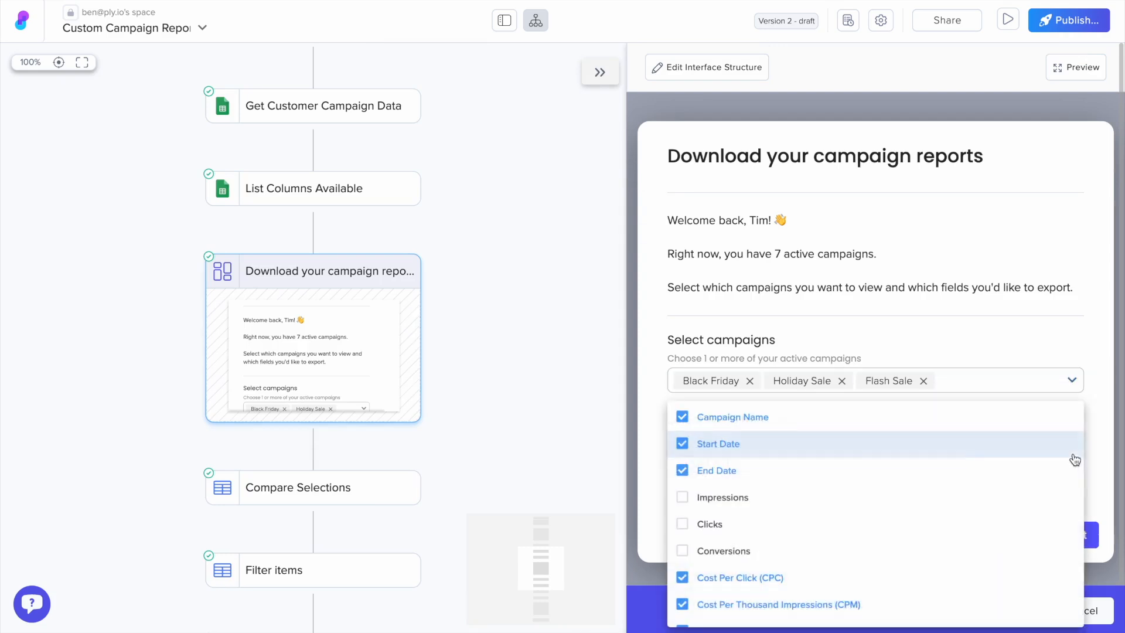
{"action": "left_click", "coordinate": [1072, 460]}
{"action": "left_click", "coordinate": [1048, 535]}
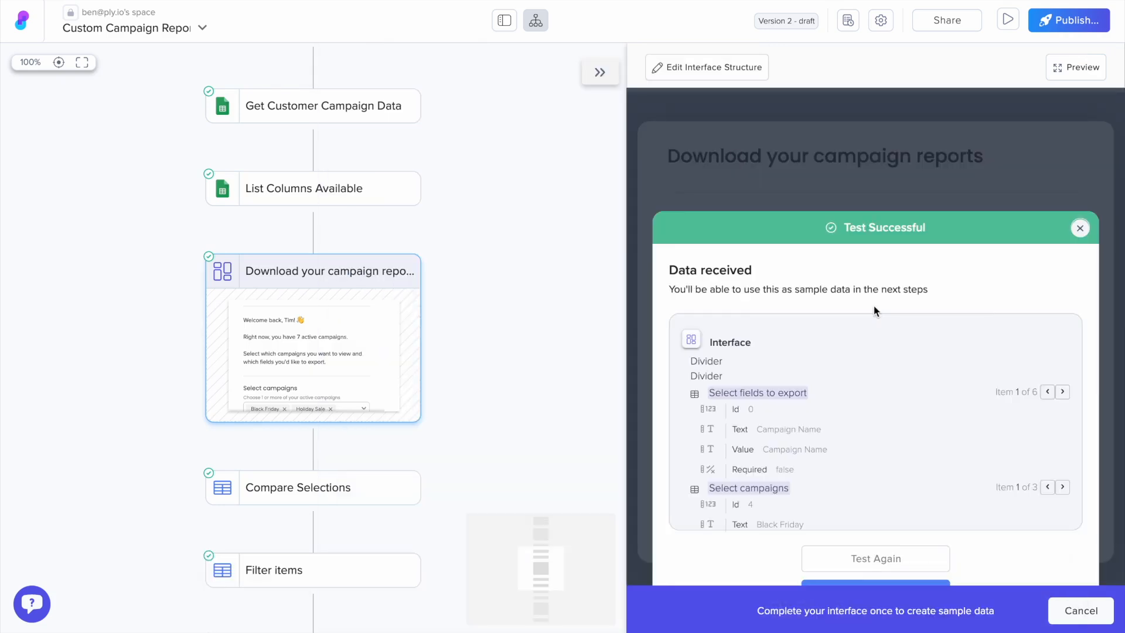
{"action": "left_click", "coordinate": [603, 78]}
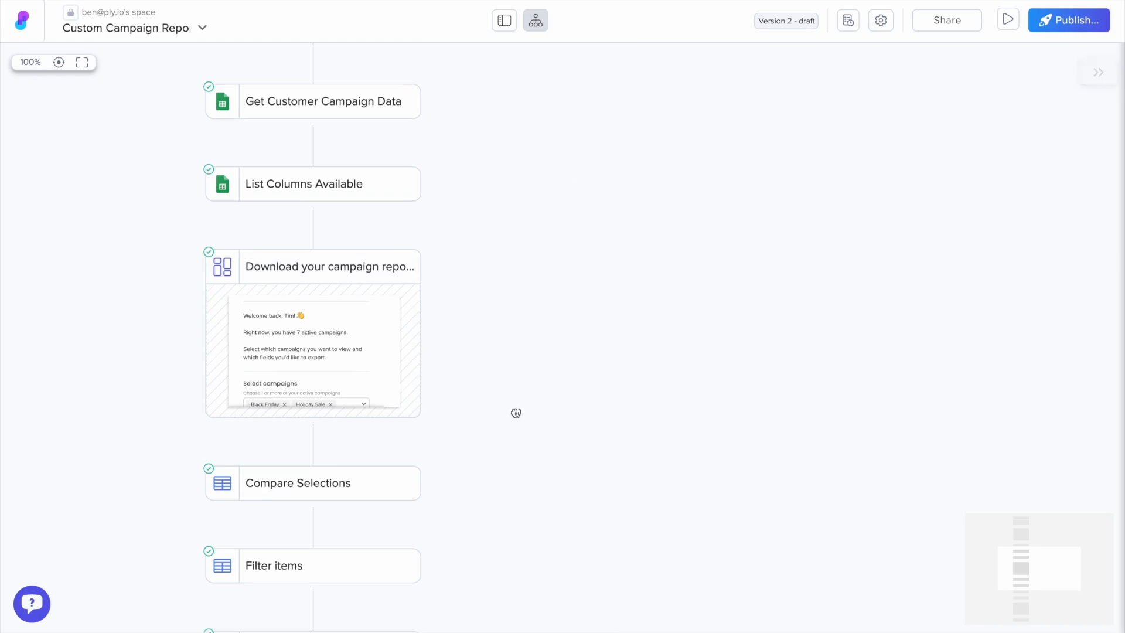
Inspect the sample data of the "Export a CSV file" step and close its details
{"action": "left_click_drag", "start_coordinate": [515, 412], "coordinate": [632, 90]}
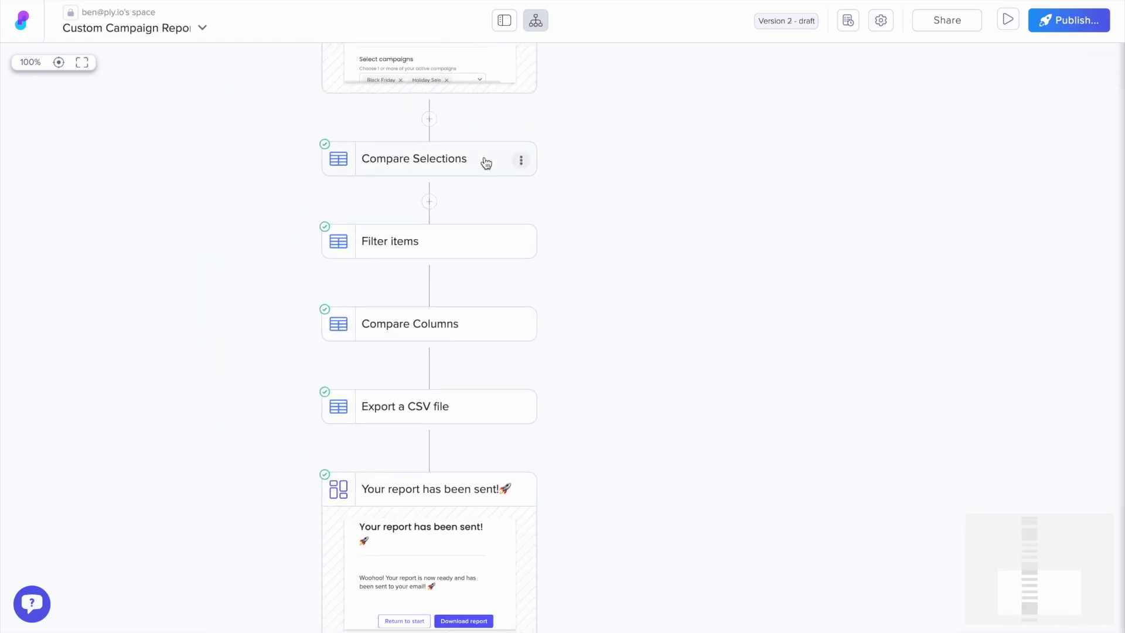
{"action": "left_click", "coordinate": [480, 405]}
{"action": "left_click", "coordinate": [1046, 612]}
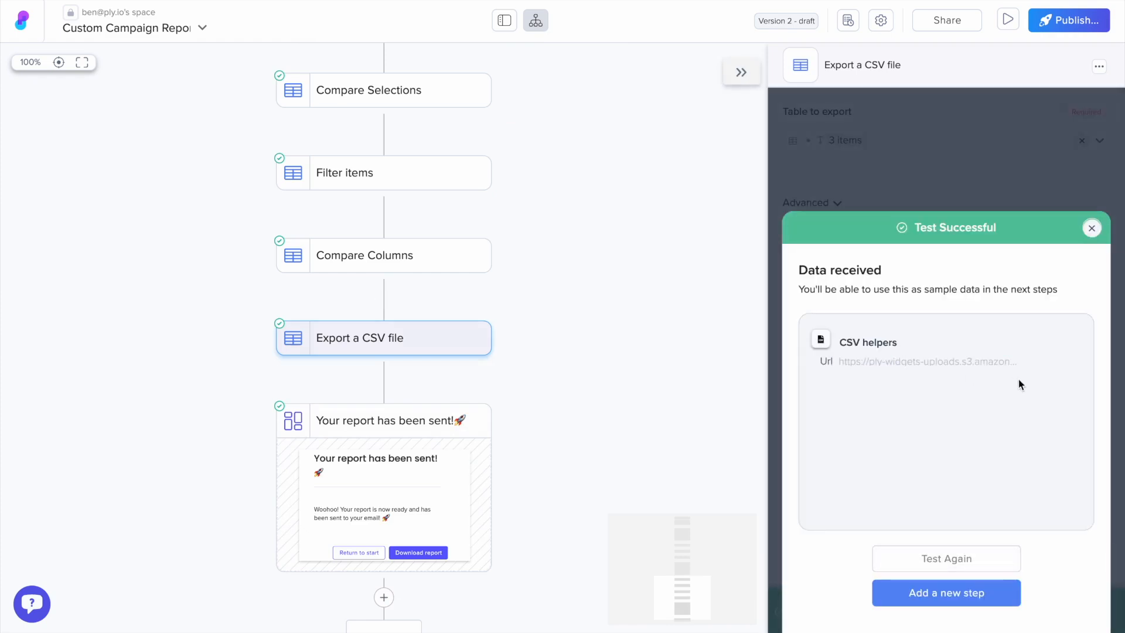
{"action": "left_click", "coordinate": [741, 72]}
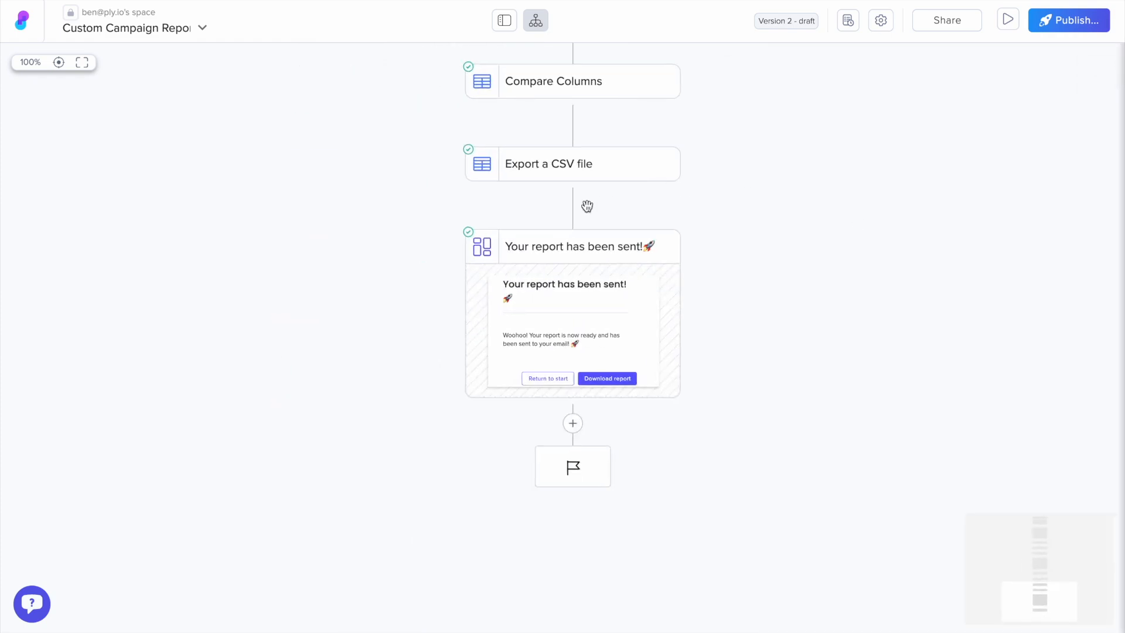
Insert the emails-by-ply "Send an email" action between "Export a CSV file" and "Your report has been sent!"
{"action": "left_click", "coordinate": [573, 208]}
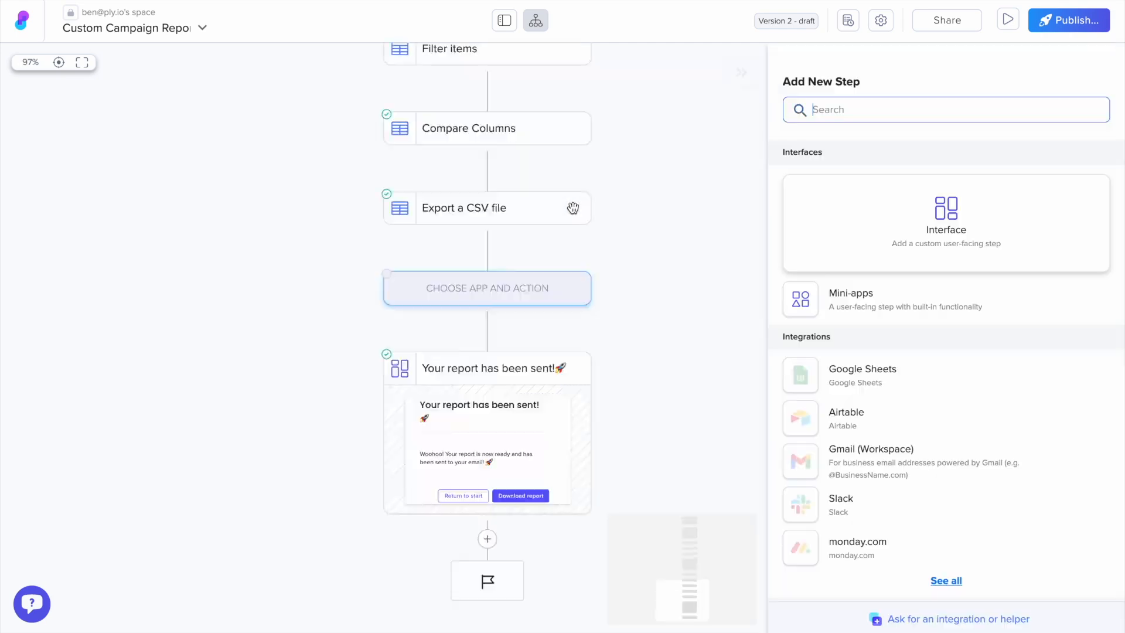
{"action": "type", "text": "send an em"}
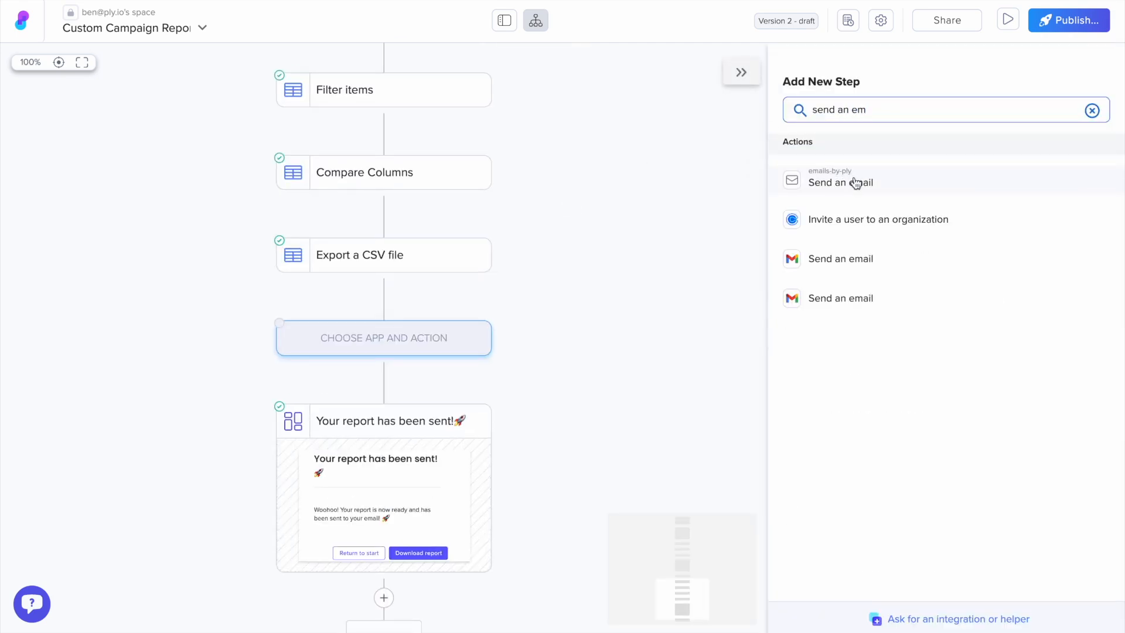
{"action": "left_click", "coordinate": [855, 183]}
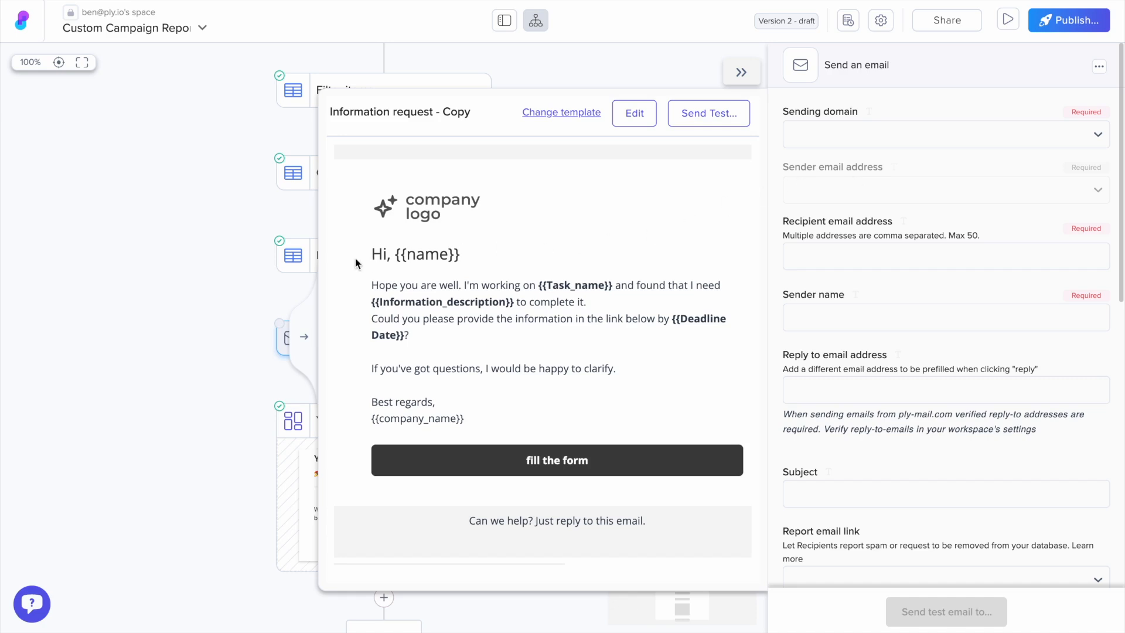
Examine the {{name}} and {{Task_name}} placeholders in the "Information request - Copy" email template preview
{"action": "left_click_drag", "start_coordinate": [395, 254], "coordinate": [459, 255]}
{"action": "left_click", "coordinate": [459, 255]}
{"action": "left_click_drag", "start_coordinate": [541, 287], "coordinate": [613, 290]}
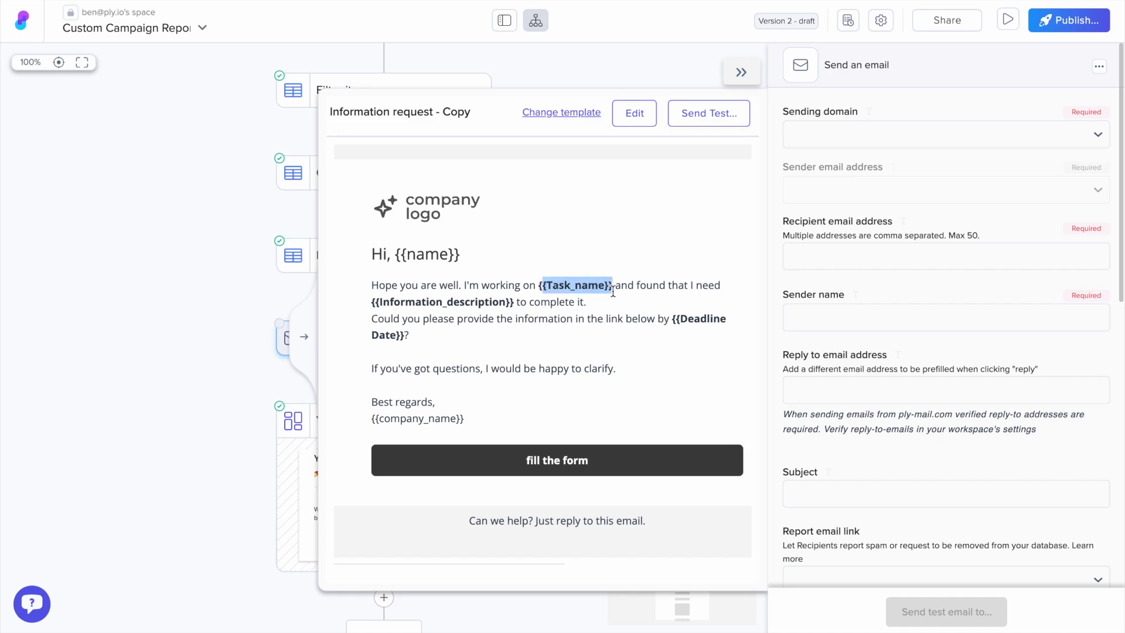
{"action": "left_click", "coordinate": [613, 292]}
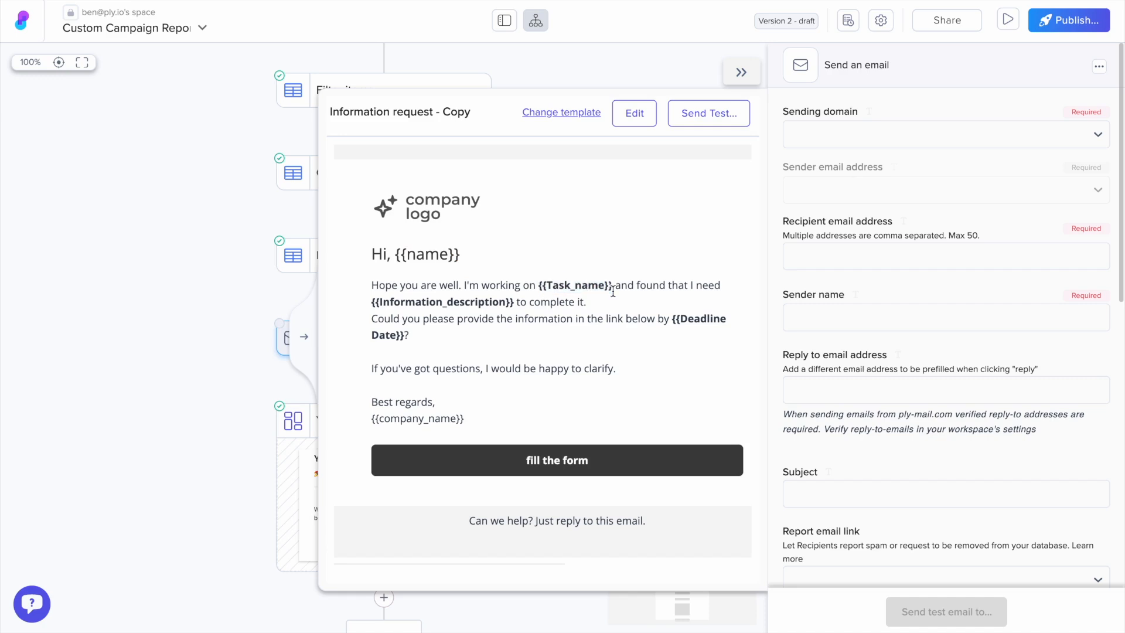
Browse the email template gallery, previewing Status update, Order confirmation, E-book download and Account confirmation email
{"action": "left_click", "coordinate": [562, 114]}
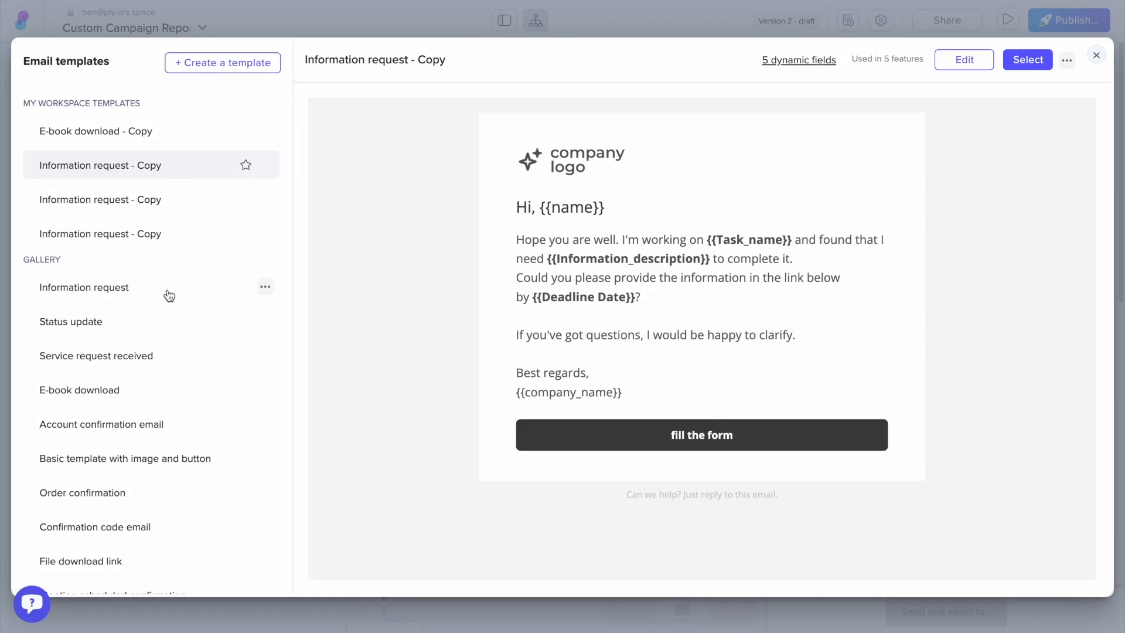
{"action": "left_click", "coordinate": [169, 324]}
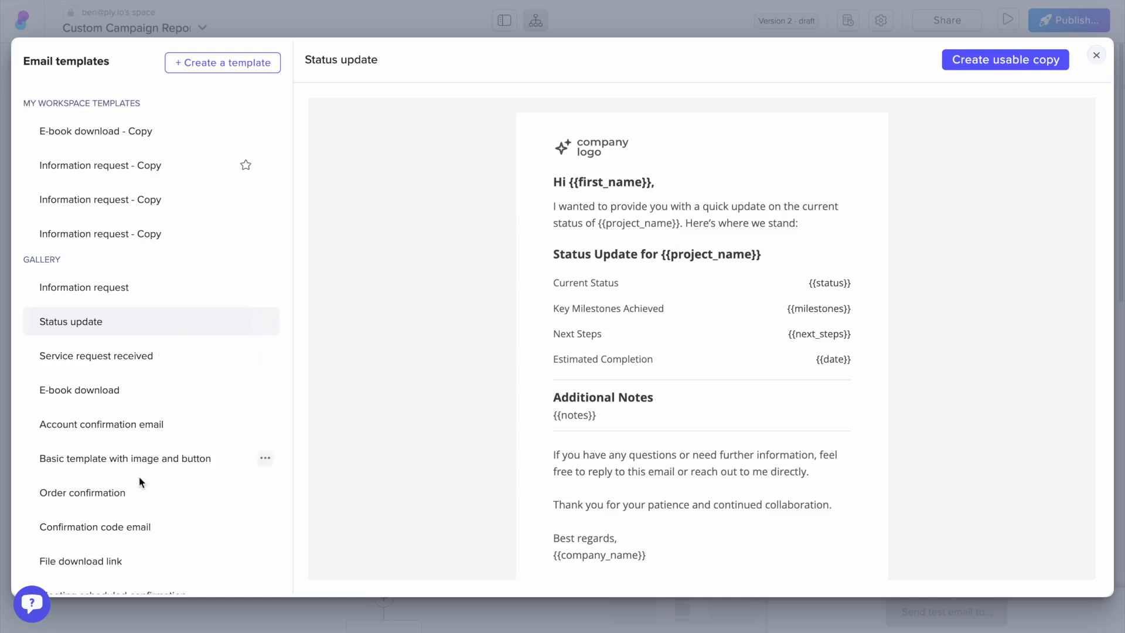
{"action": "left_click", "coordinate": [140, 497]}
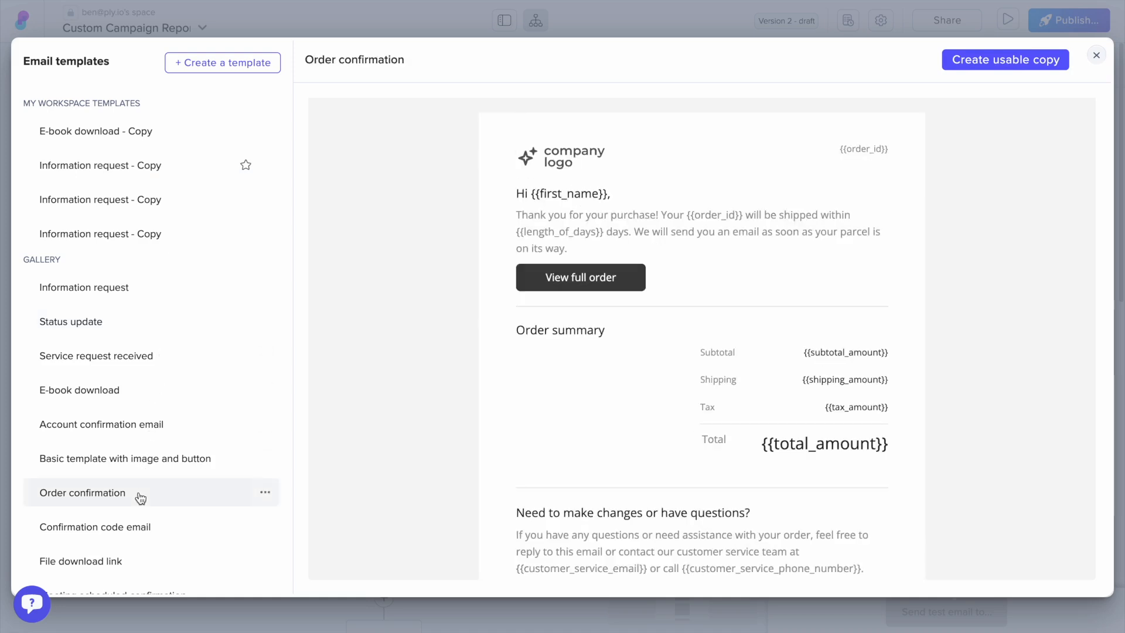
{"action": "left_click", "coordinate": [125, 395]}
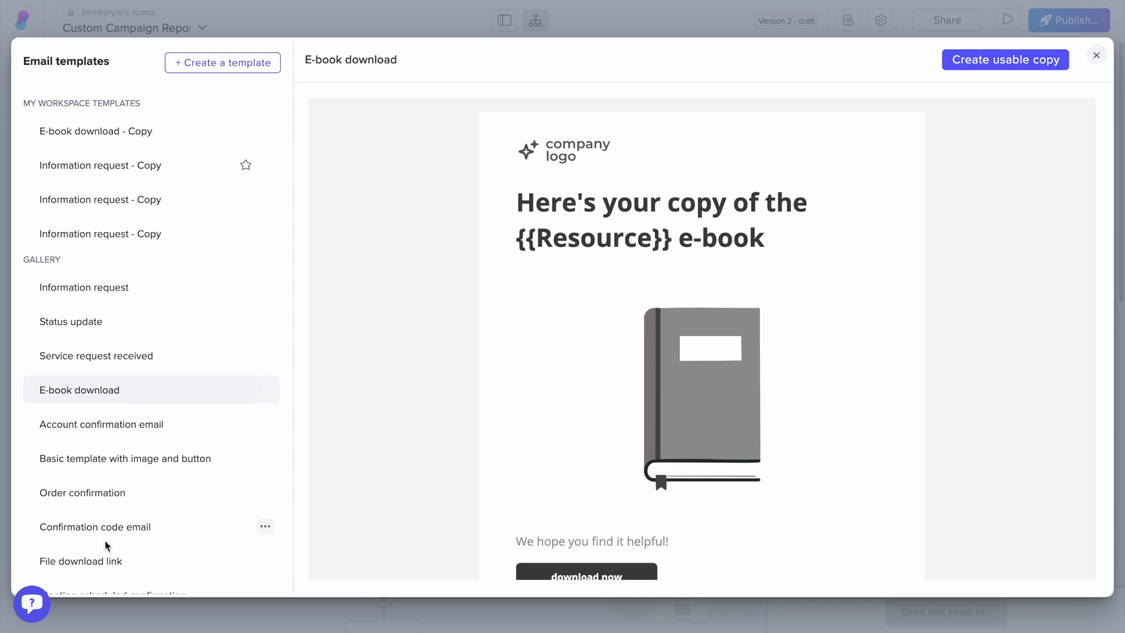
{"action": "left_click", "coordinate": [117, 430]}
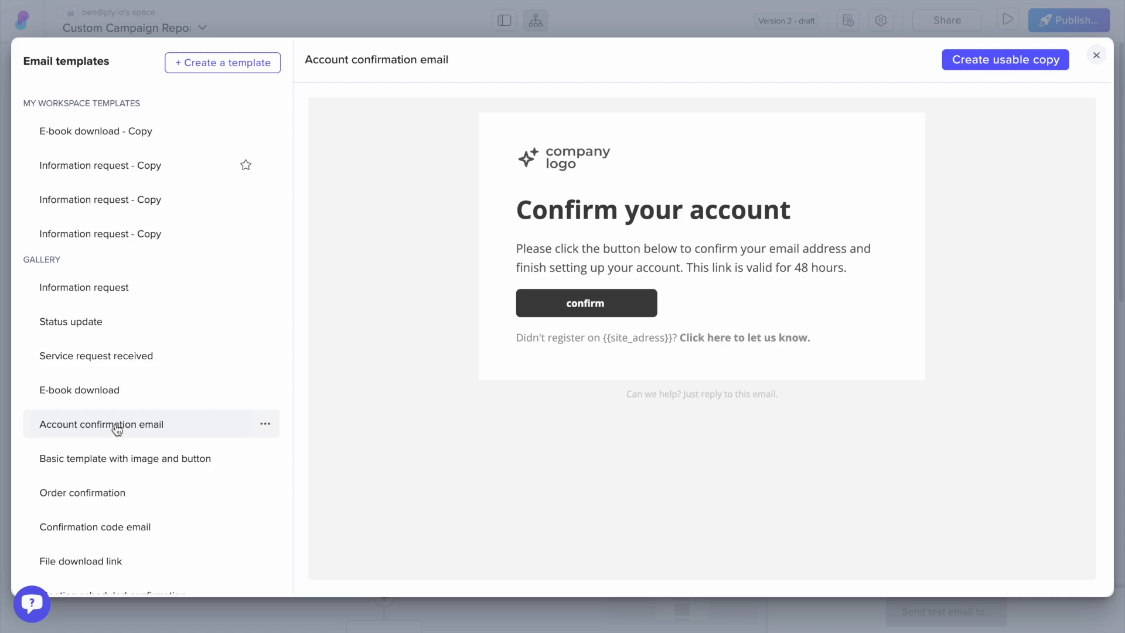
Create a new email template named "Report Download Template"
{"action": "left_click", "coordinate": [214, 69]}
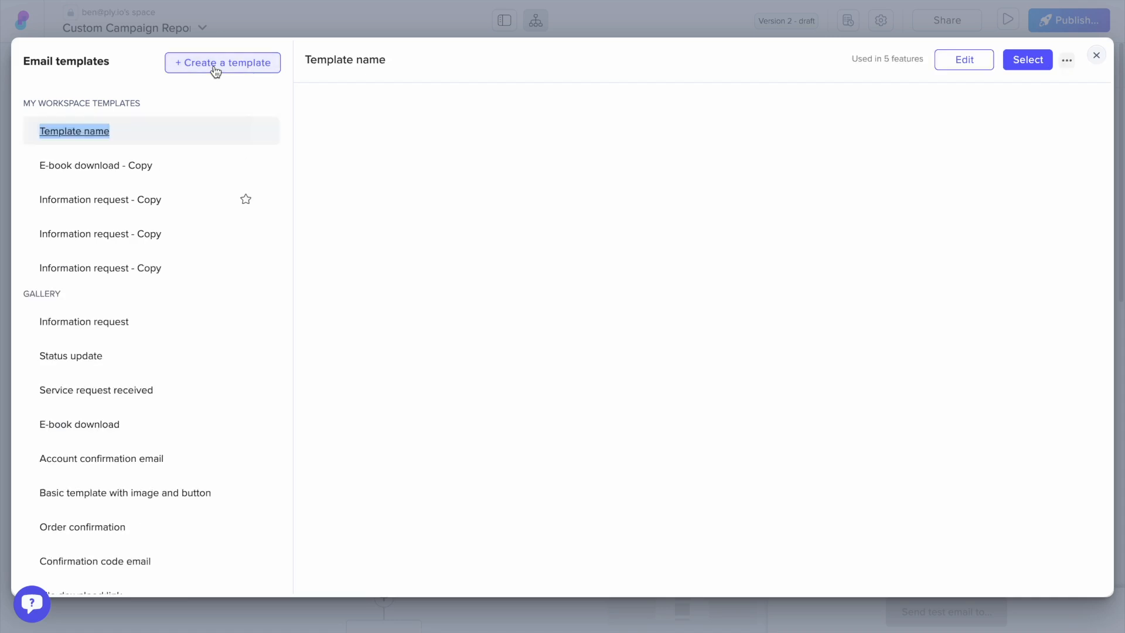
{"action": "type", "text": "Report Downl"}
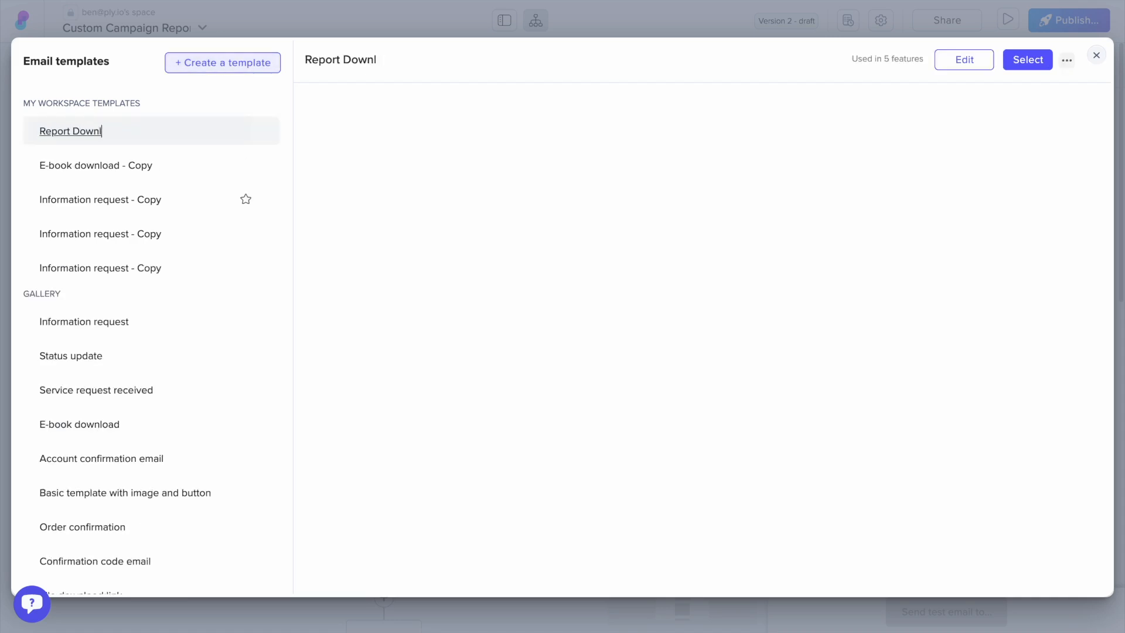
{"action": "type", "text": "oad Template"}
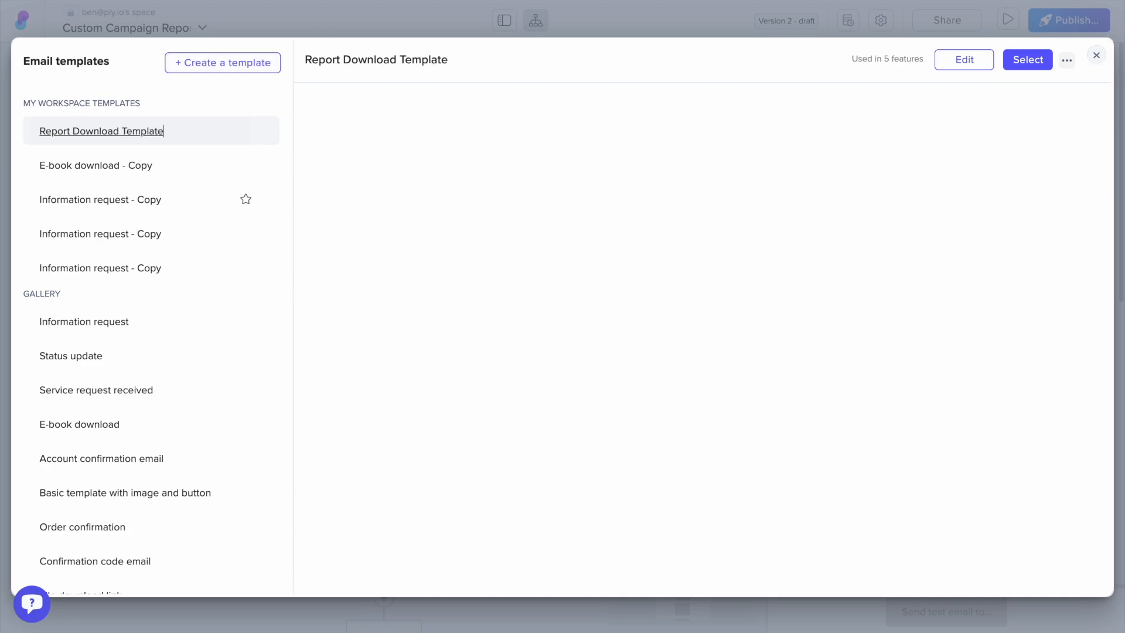
Open the new template for editing and set the email body's background color to light grey #ECF0F1
{"action": "left_click", "coordinate": [955, 62]}
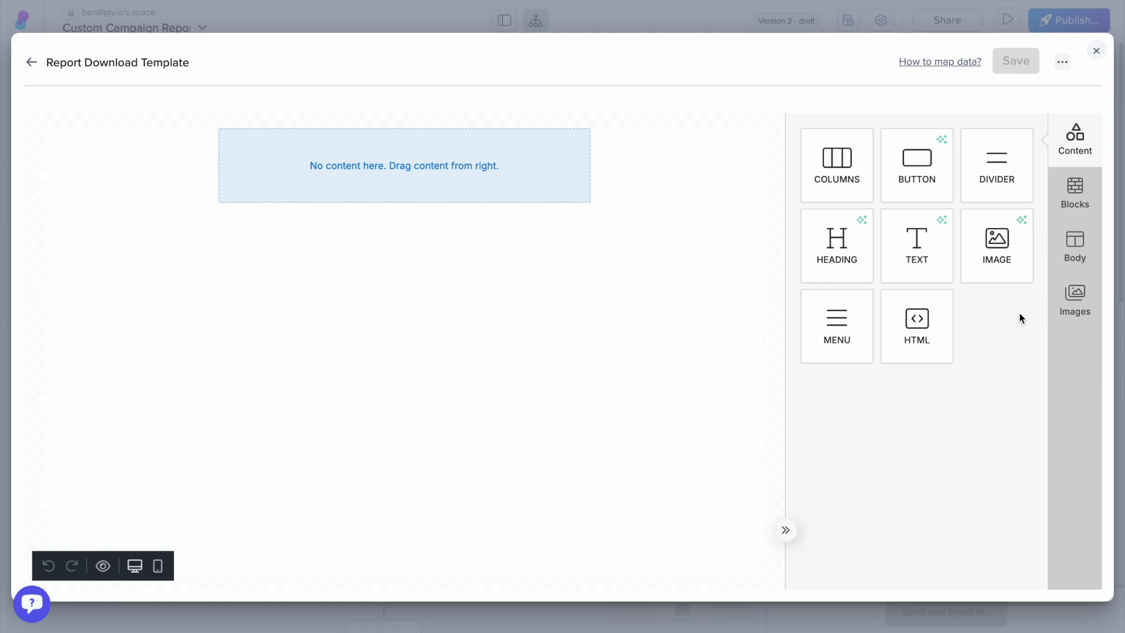
{"action": "left_click", "coordinate": [1081, 247]}
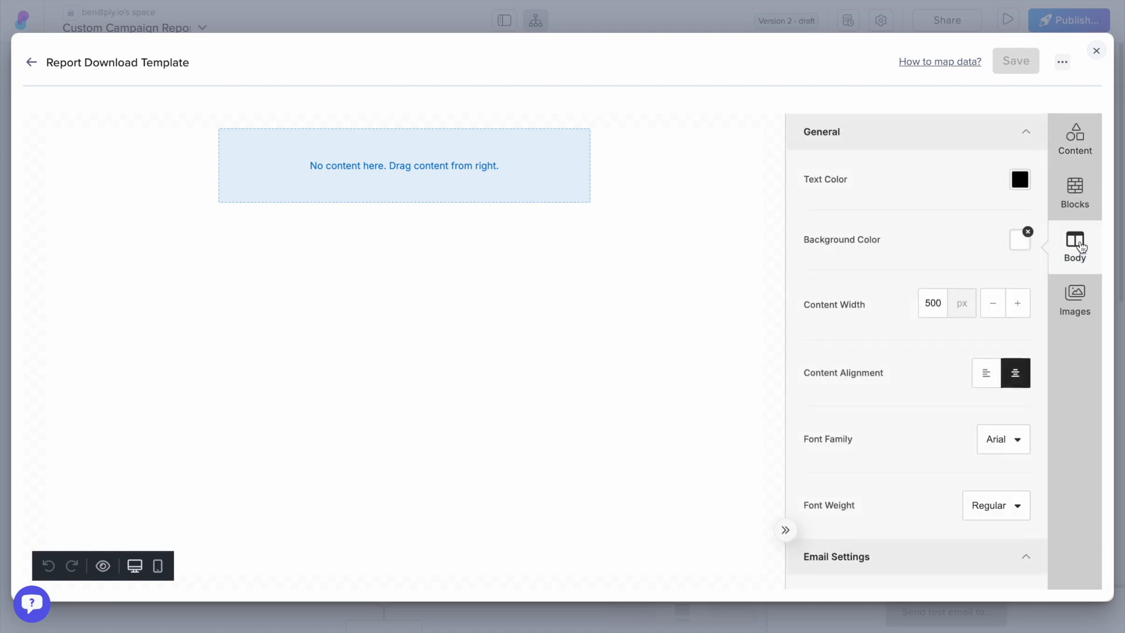
{"action": "left_click", "coordinate": [1019, 246]}
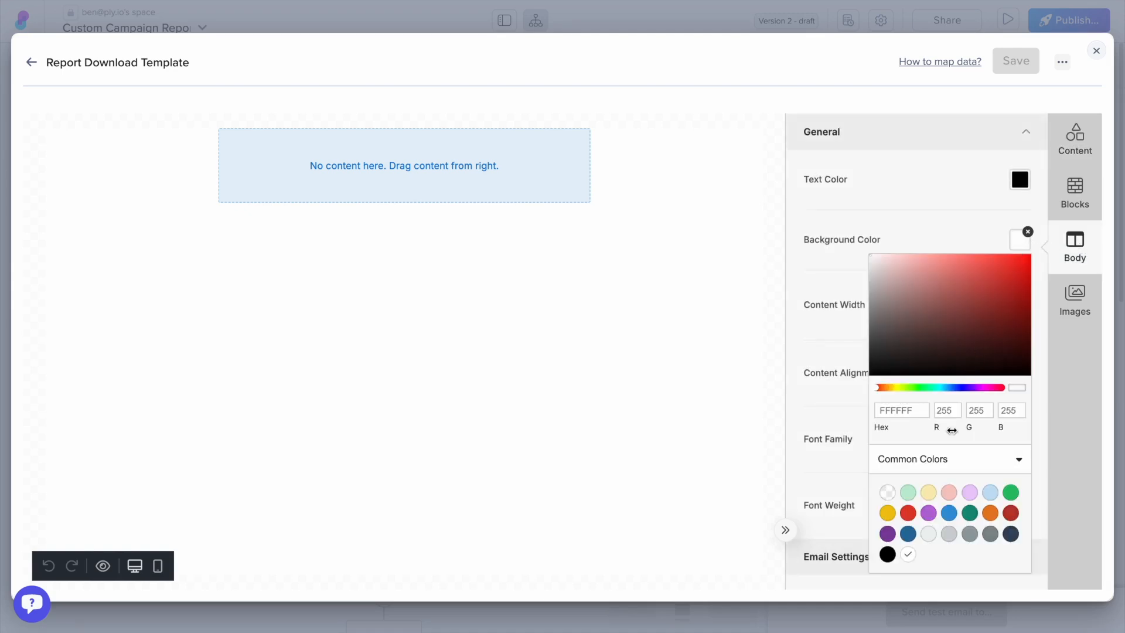
{"action": "left_click", "coordinate": [928, 535]}
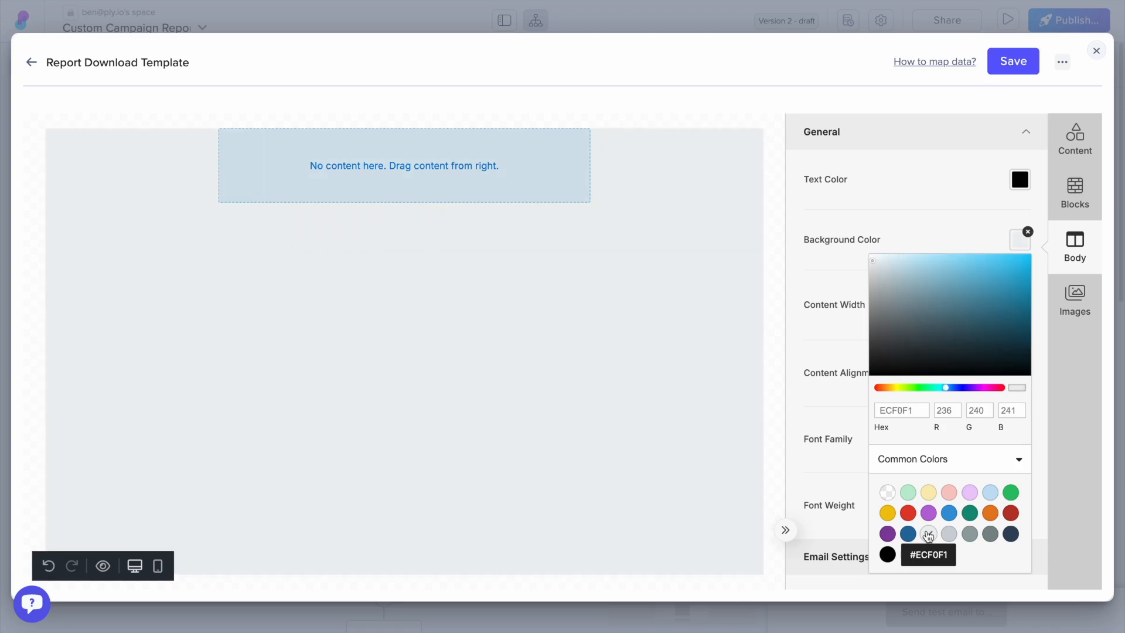
{"action": "left_click", "coordinate": [1071, 382]}
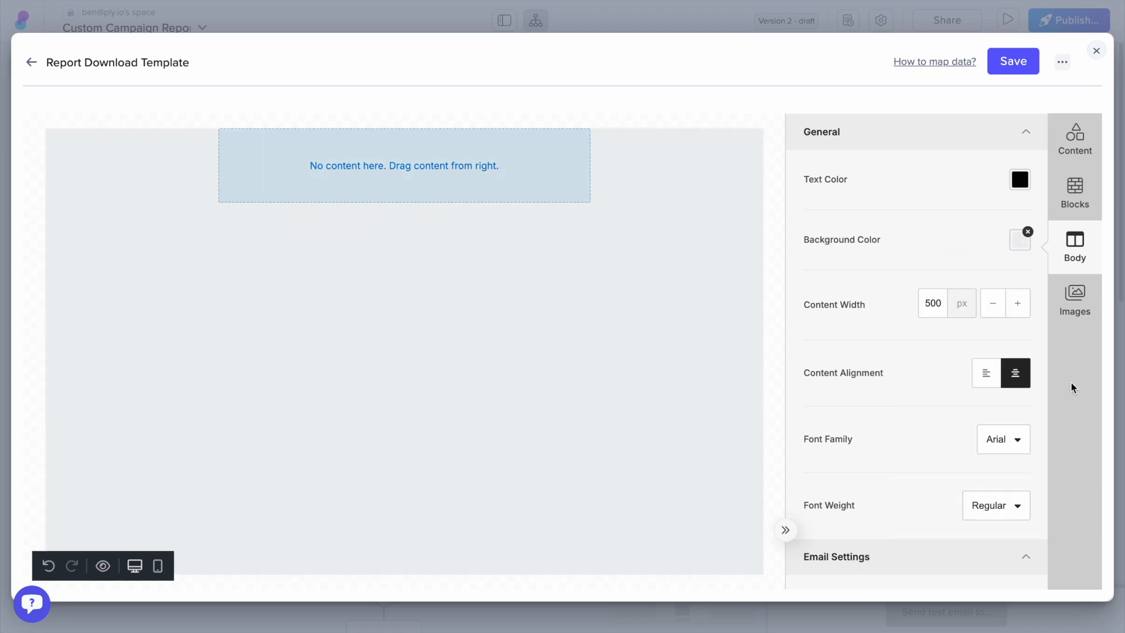
Look through the font family choices for the email body
{"action": "left_click", "coordinate": [1016, 443]}
{"action": "scroll", "coordinate": [979, 369], "scroll_direction": "down", "scroll_amount": 5}
{"action": "left_click", "coordinate": [956, 246]}
Set the column background color of the empty row to white and close the row's properties
{"action": "left_click", "coordinate": [1074, 190]}
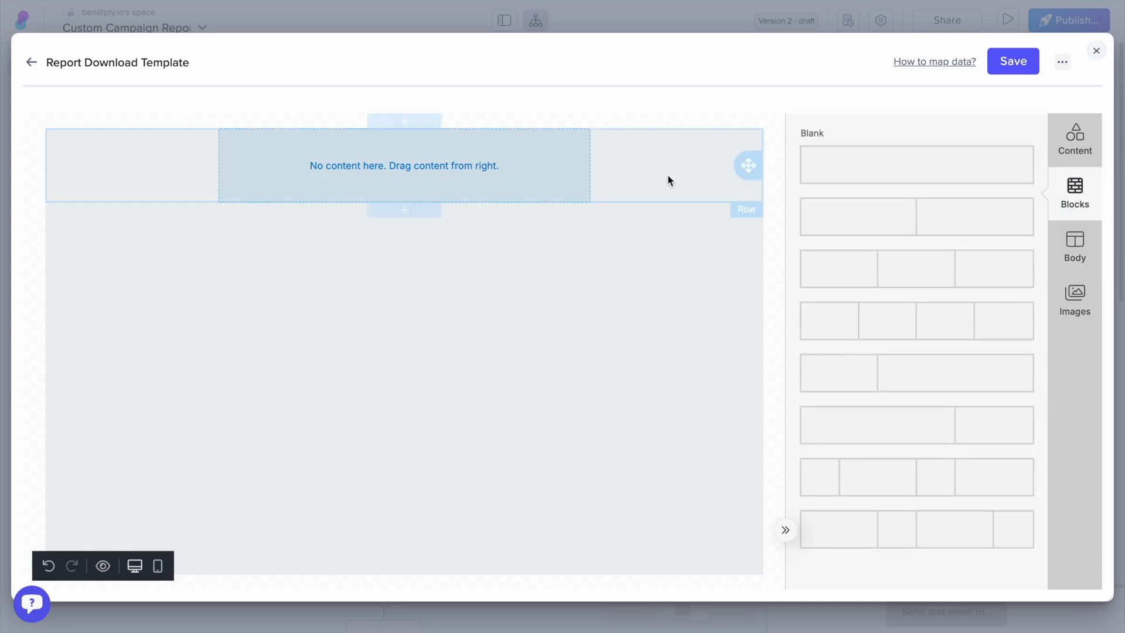
{"action": "left_click", "coordinate": [589, 172]}
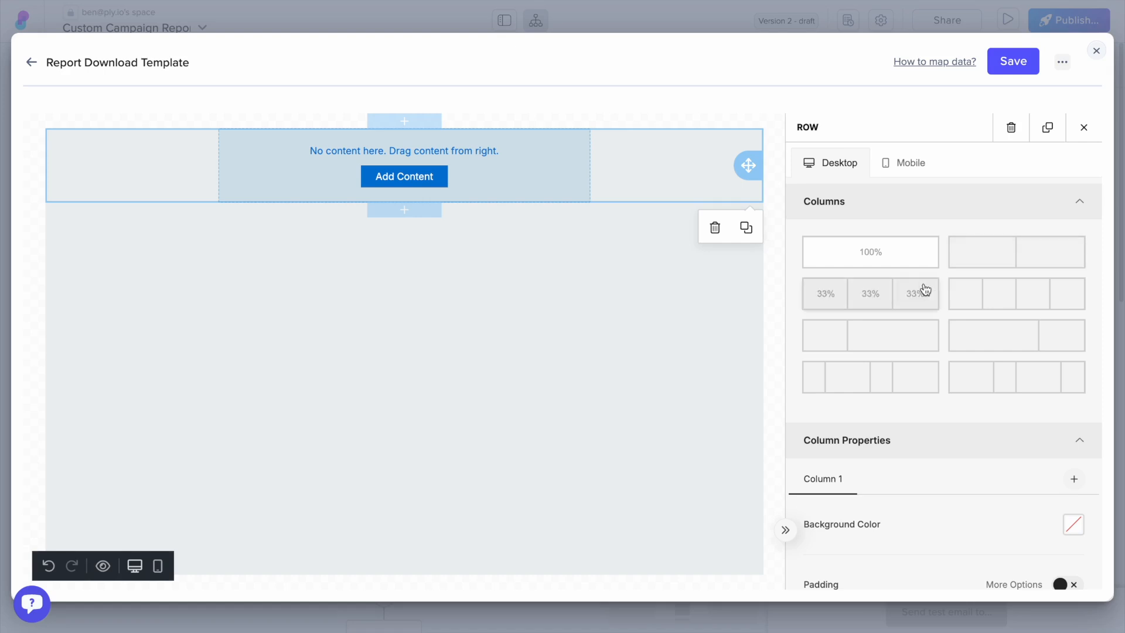
{"action": "scroll", "coordinate": [944, 330], "scroll_direction": "down", "scroll_amount": 4}
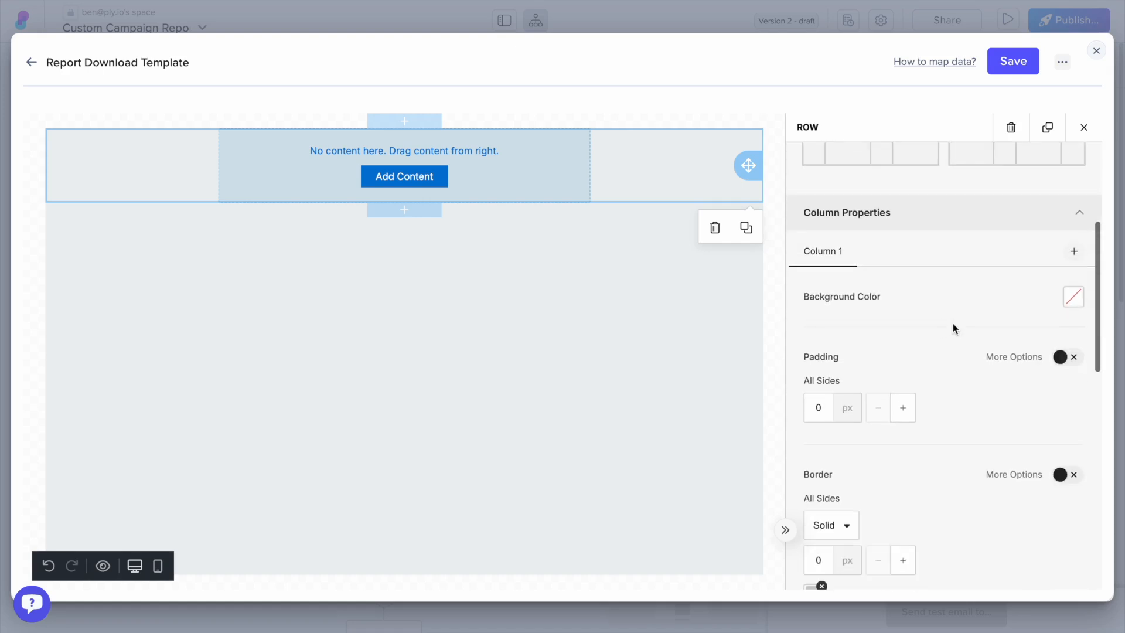
{"action": "left_click", "coordinate": [1072, 298]}
{"action": "scroll", "coordinate": [1003, 512], "scroll_direction": "down", "scroll_amount": 2}
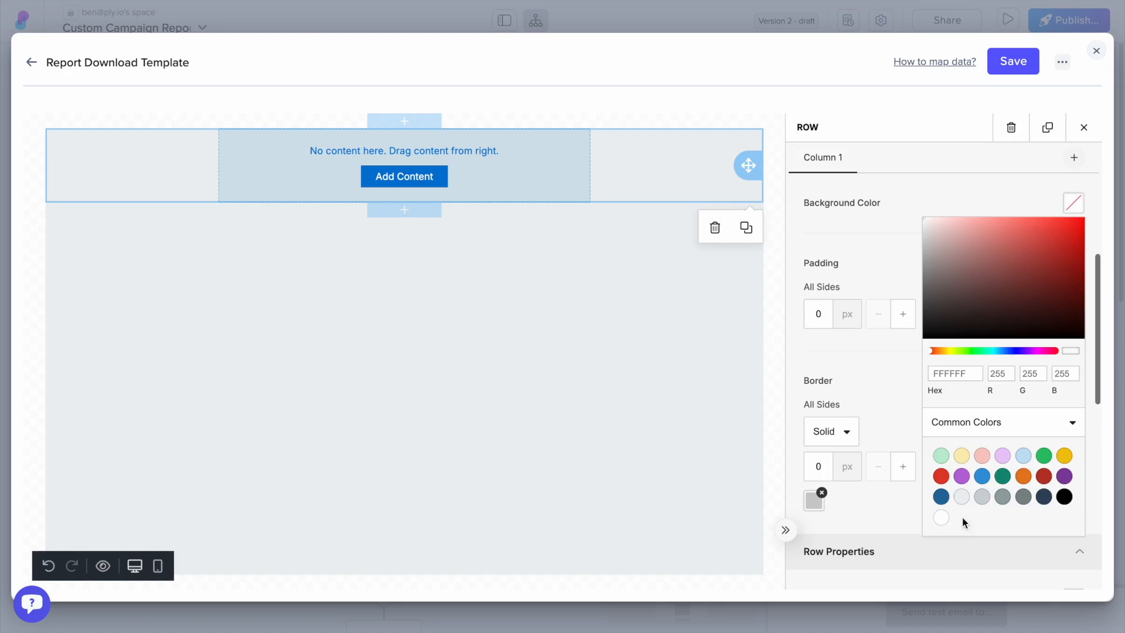
{"action": "left_click", "coordinate": [889, 266]}
{"action": "scroll", "coordinate": [889, 266], "scroll_direction": "up", "scroll_amount": 5}
{"action": "left_click", "coordinate": [1083, 127]}
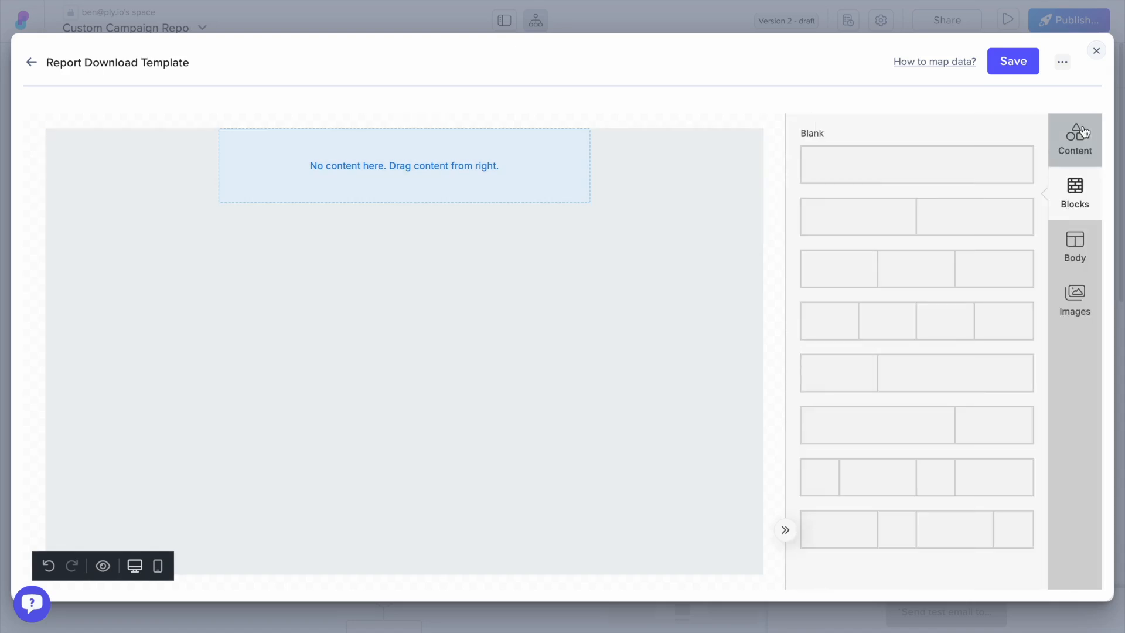
Add an image block to the template's empty row
{"action": "left_click", "coordinate": [1075, 139]}
{"action": "left_click_drag", "start_coordinate": [997, 244], "coordinate": [468, 175]}
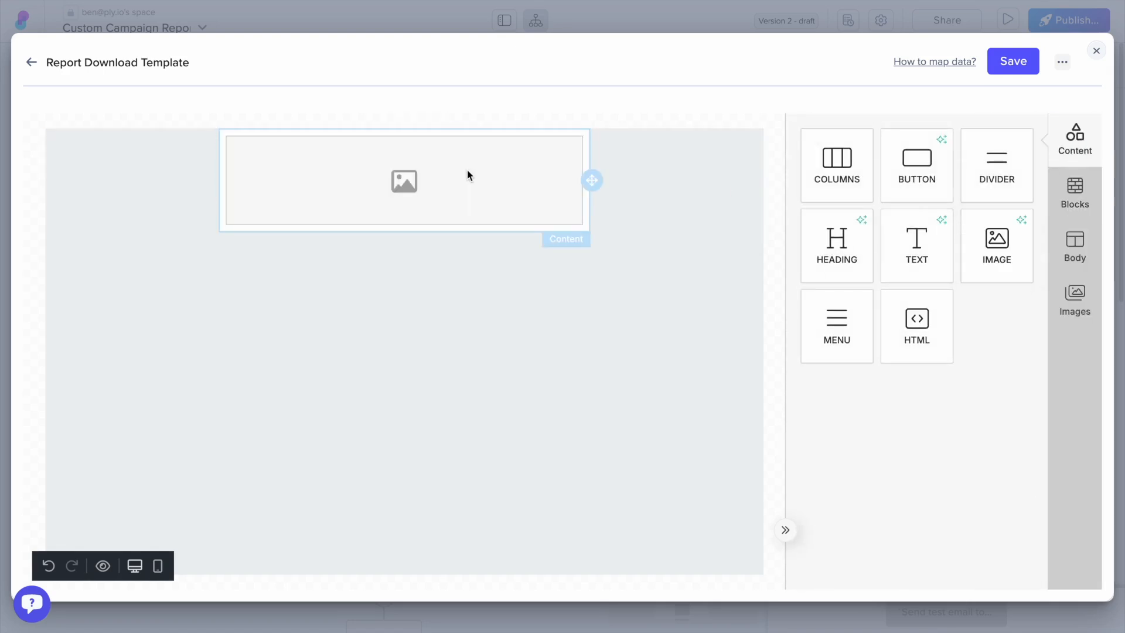
Upload the Logo picture from the Documents folder into the empty image block
{"action": "left_click", "coordinate": [408, 182]}
{"action": "left_click", "coordinate": [891, 381]}
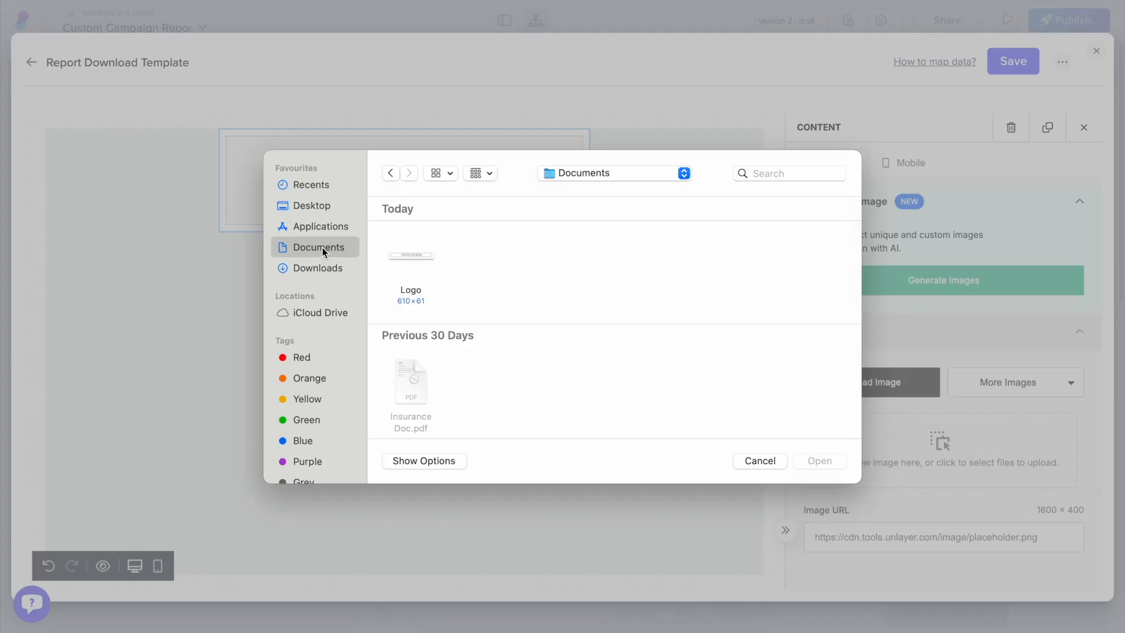
{"action": "left_click", "coordinate": [411, 256]}
{"action": "left_click", "coordinate": [812, 464]}
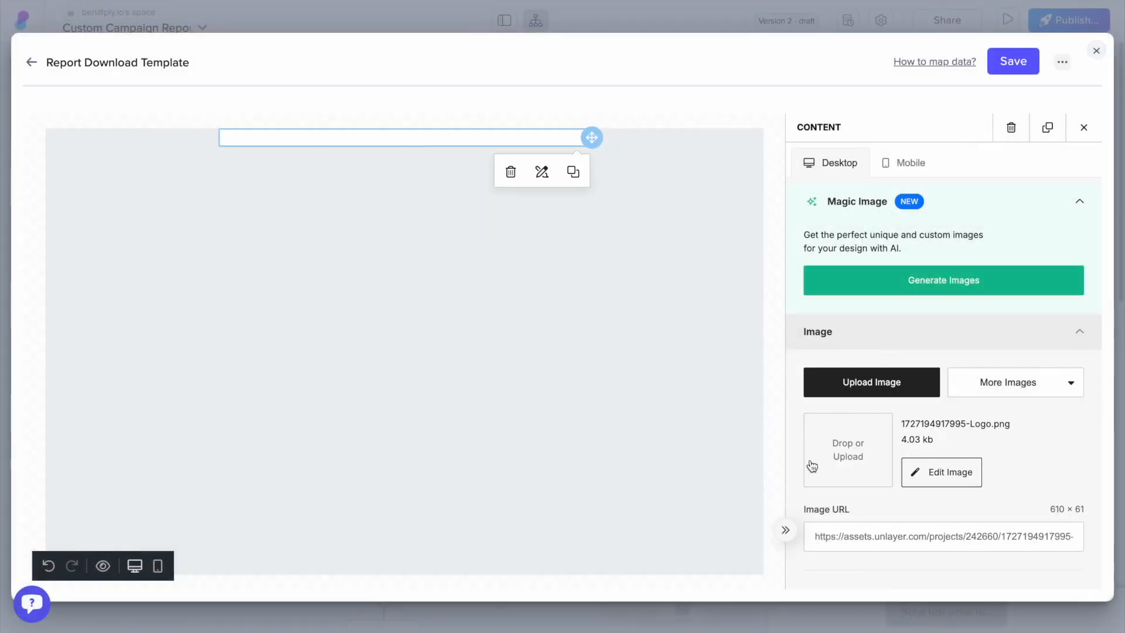
Add a heading block below the logo and set its text to "Good news. Your report is here"
{"action": "left_click_drag", "start_coordinate": [837, 245], "coordinate": [363, 204]}
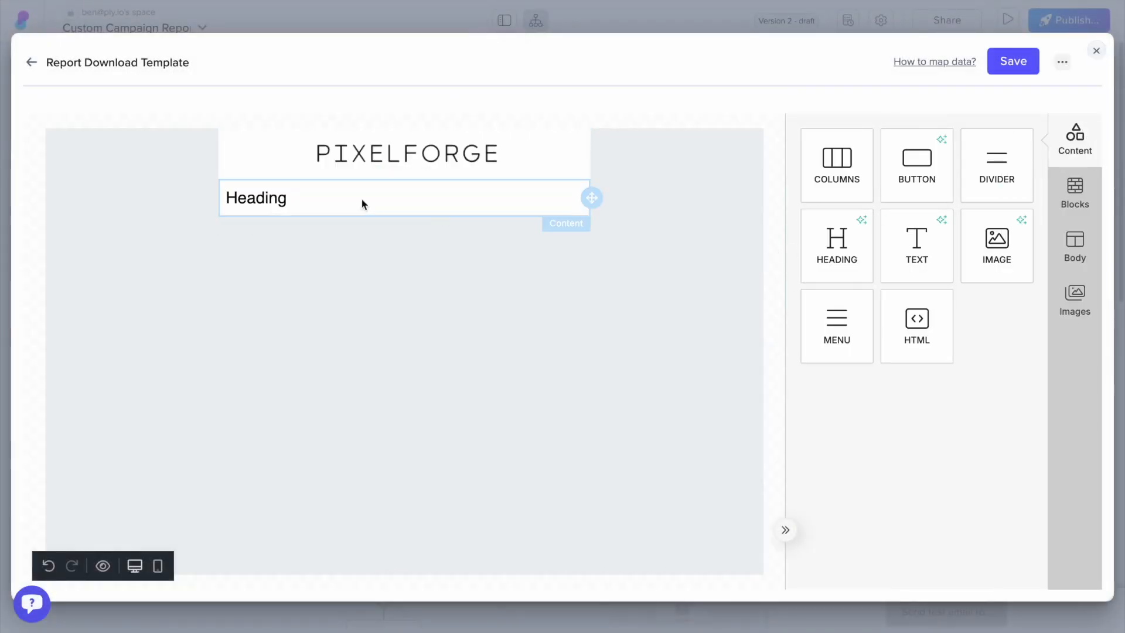
{"action": "double_click", "coordinate": [363, 204]}
{"action": "type", "text": "Good news. Your report is here"}
Append a rocket emoji to the heading, make the heading text bold, and finish editing the block
{"action": "left_click", "coordinate": [449, 159]}
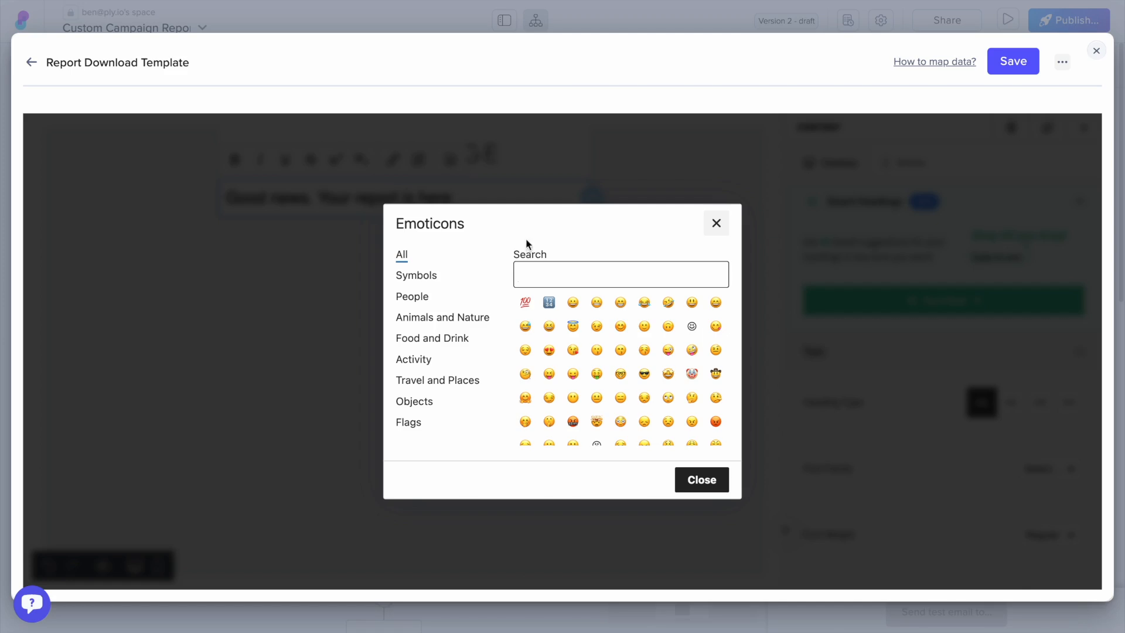
{"action": "type", "text": "rocket"}
{"action": "left_click", "coordinate": [524, 302]}
{"action": "key", "text": "super+b"}
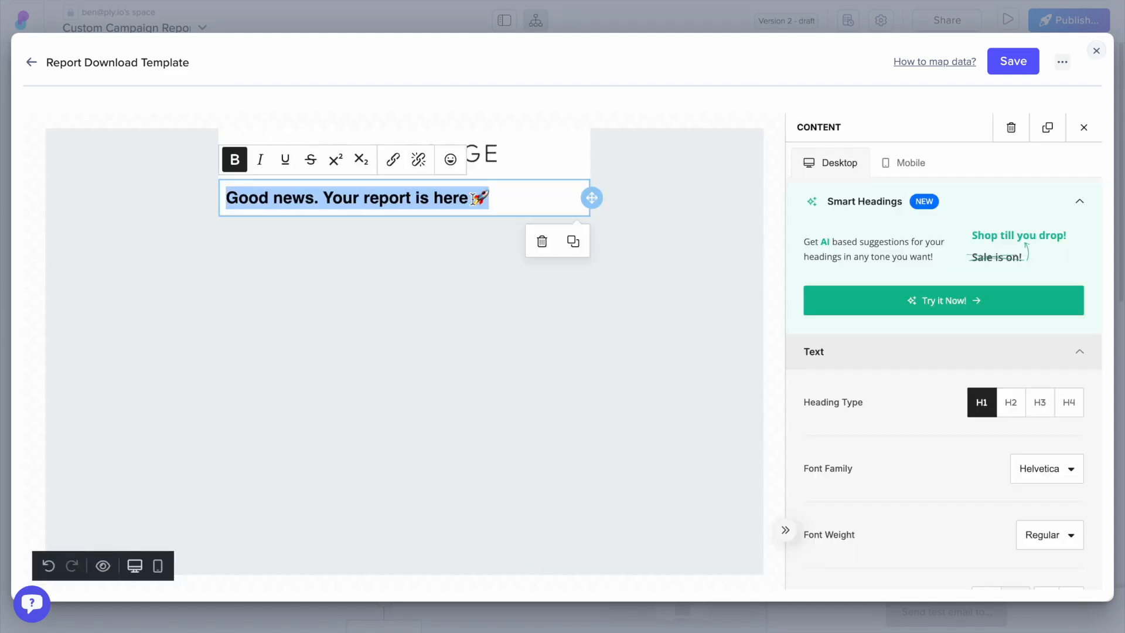
{"action": "left_click", "coordinate": [472, 199]}
{"action": "left_click", "coordinate": [703, 243]}
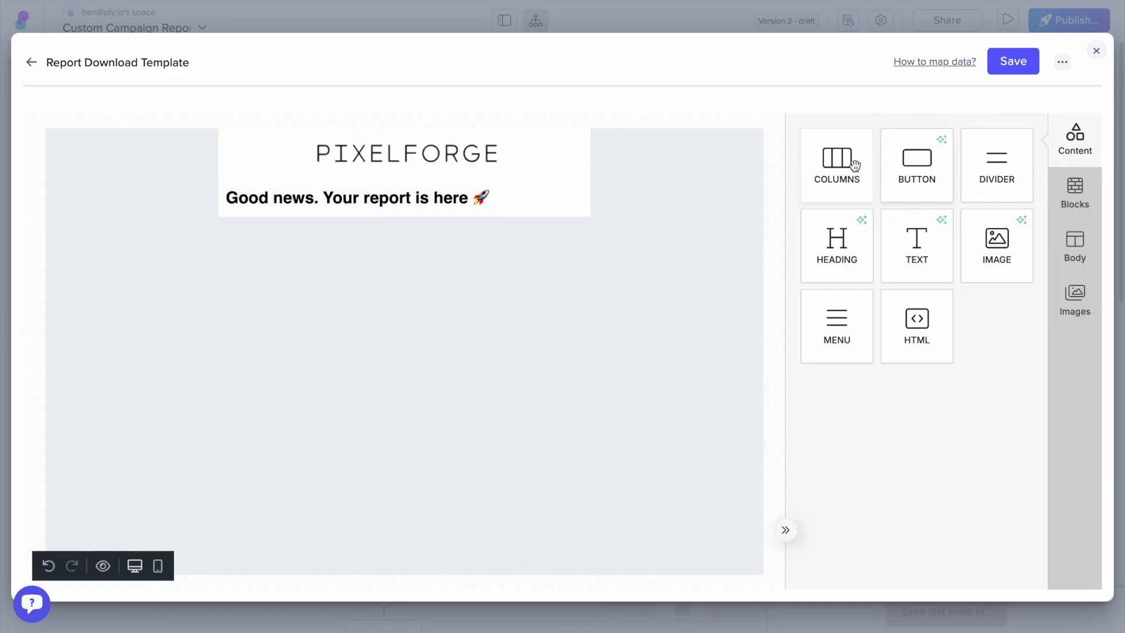
Add a text block below the heading and replace its placeholder with the greeting "Hey {{first_name}}," followed by a blank line
{"action": "left_click_drag", "start_coordinate": [905, 235], "coordinate": [353, 236]}
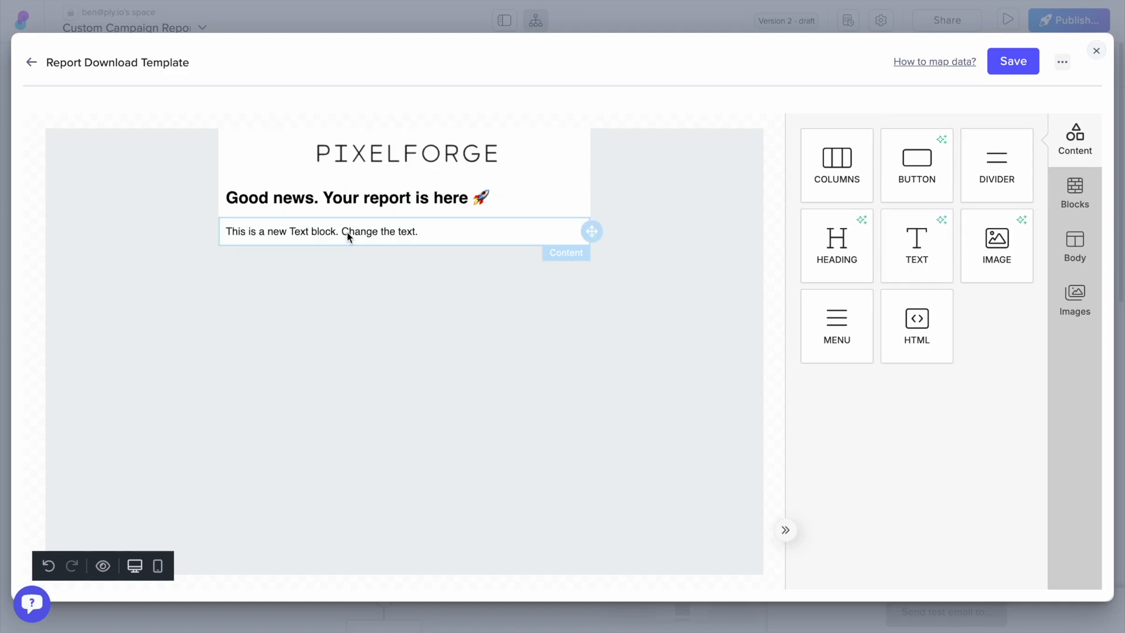
{"action": "left_click", "coordinate": [346, 233]}
{"action": "left_click", "coordinate": [373, 226]}
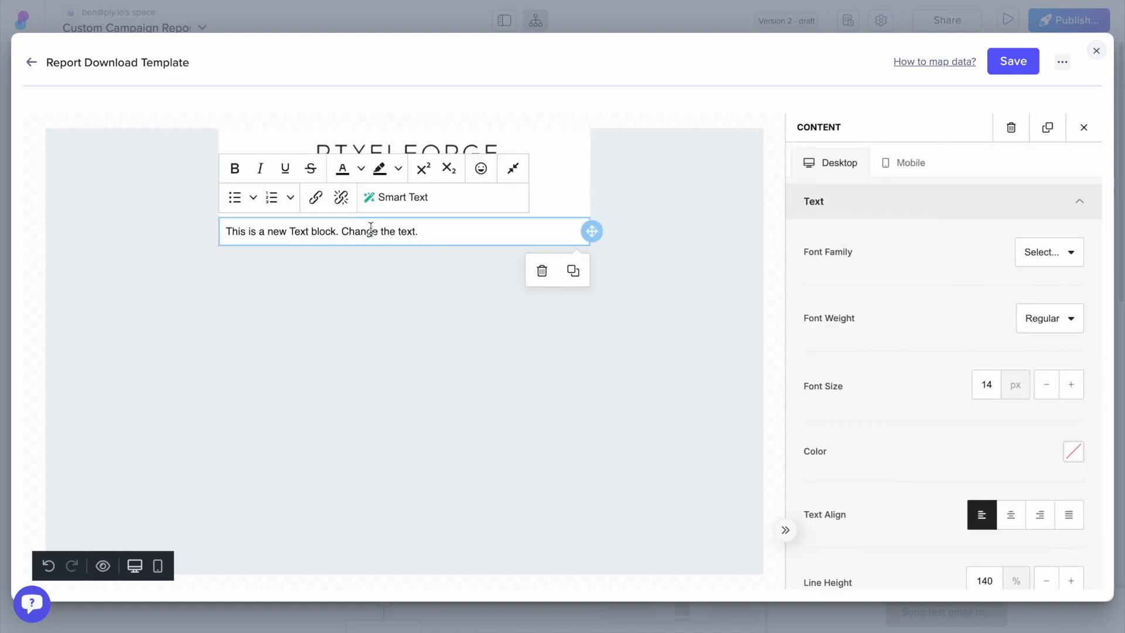
{"action": "triple_click", "coordinate": [372, 229]}
{"action": "type", "text": "Hey "}
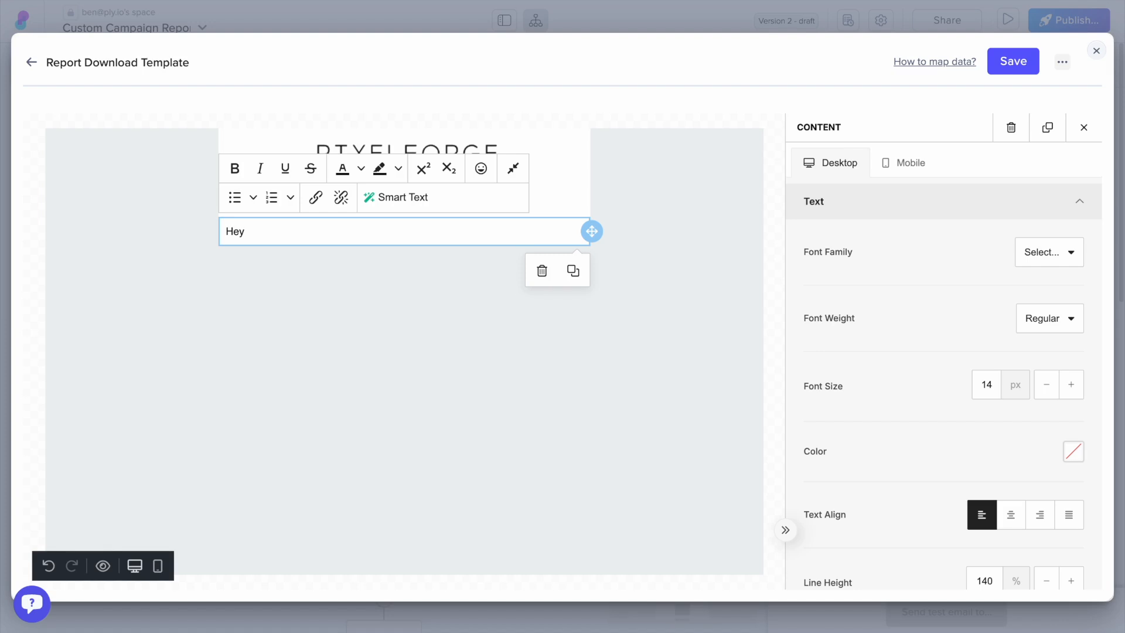
{"action": "type", "text": "{{first_name}},"}
{"action": "key", "text": "Return"}
{"action": "key", "text": "Return"}
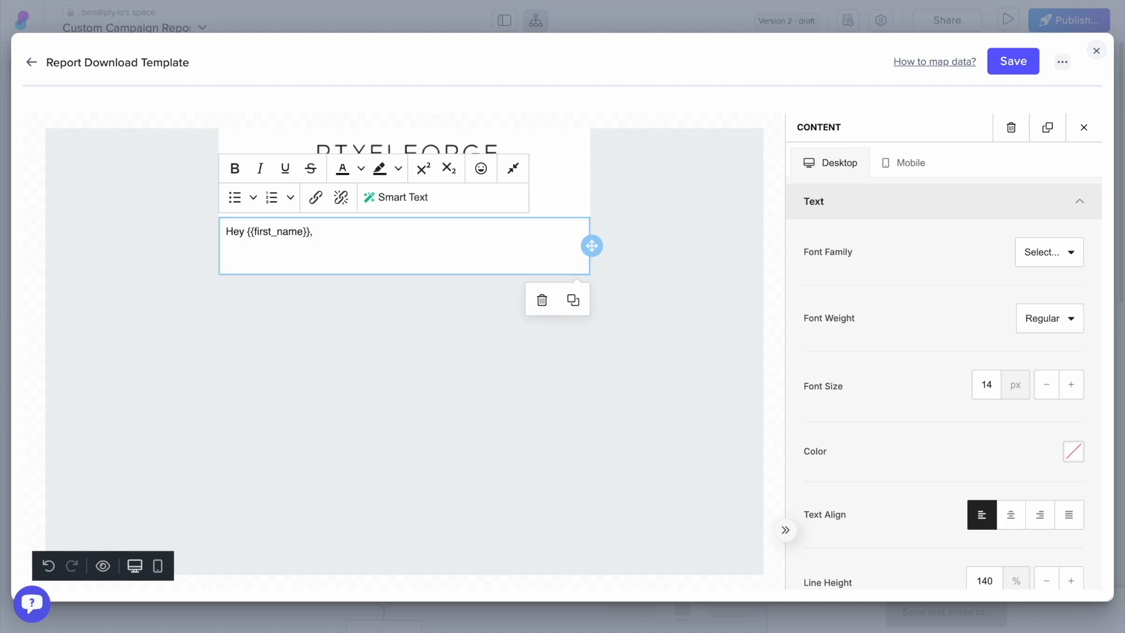